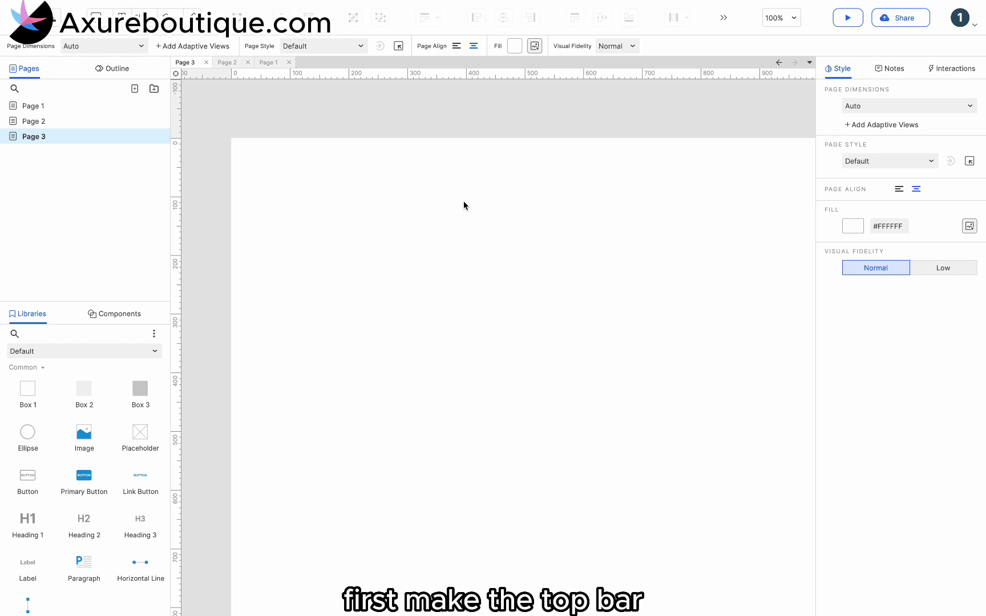
Place a Box 2 rectangle at the page's top and stretch it into a full-width bar about 60 px tall
left_click_drag(86, 391, 234, 139)
left_click_drag(319, 237, 323, 173)
left_click_drag(407, 154, 804, 156)
Add an image widget on the bar's left end, load Transparent.png as the logo, and resize it to about 50 × 50
left_click_drag(84, 437, 244, 147)
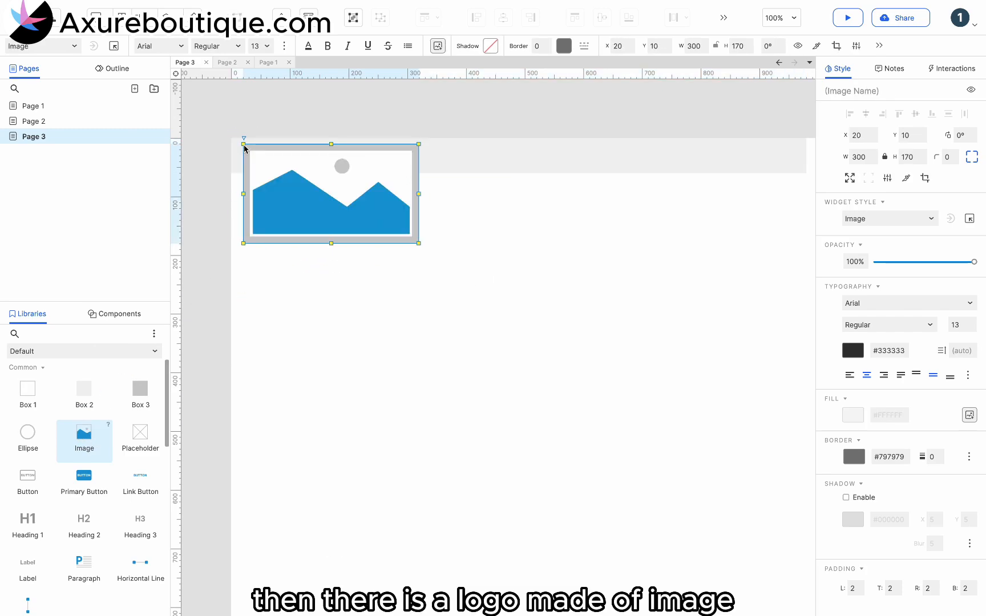
double_click(274, 177)
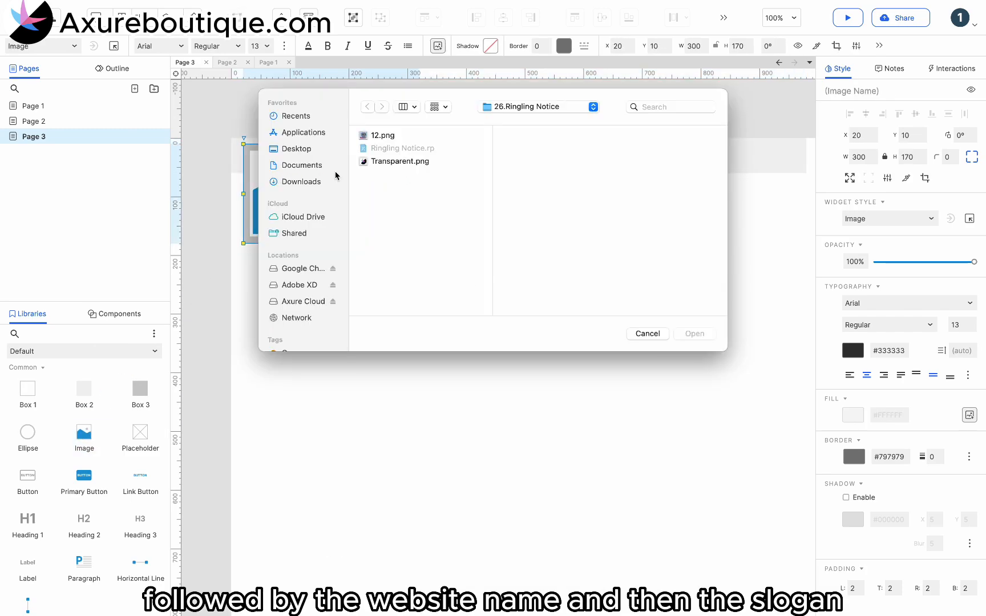
double_click(388, 161)
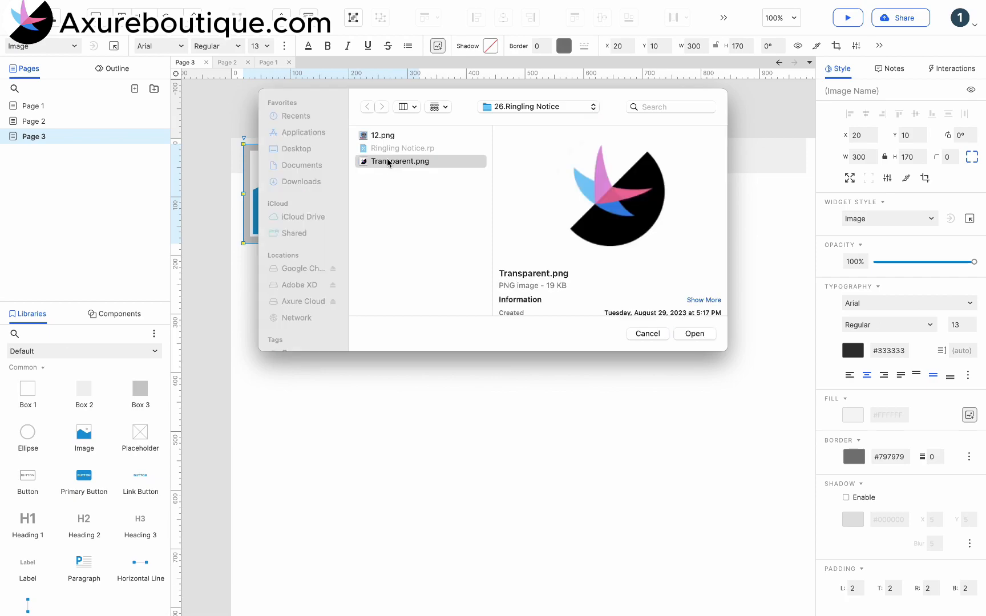
left_click_drag(354, 255, 265, 152)
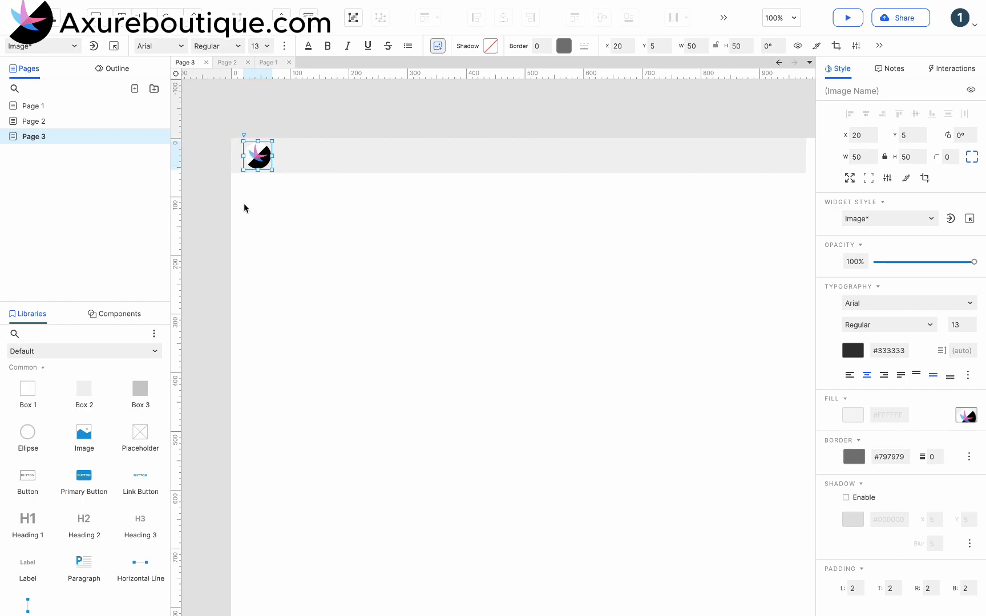
Add a Heading 3 beside the logo, remove its bold, and set its text to Axureboutique.com
left_click_drag(144, 520, 280, 146)
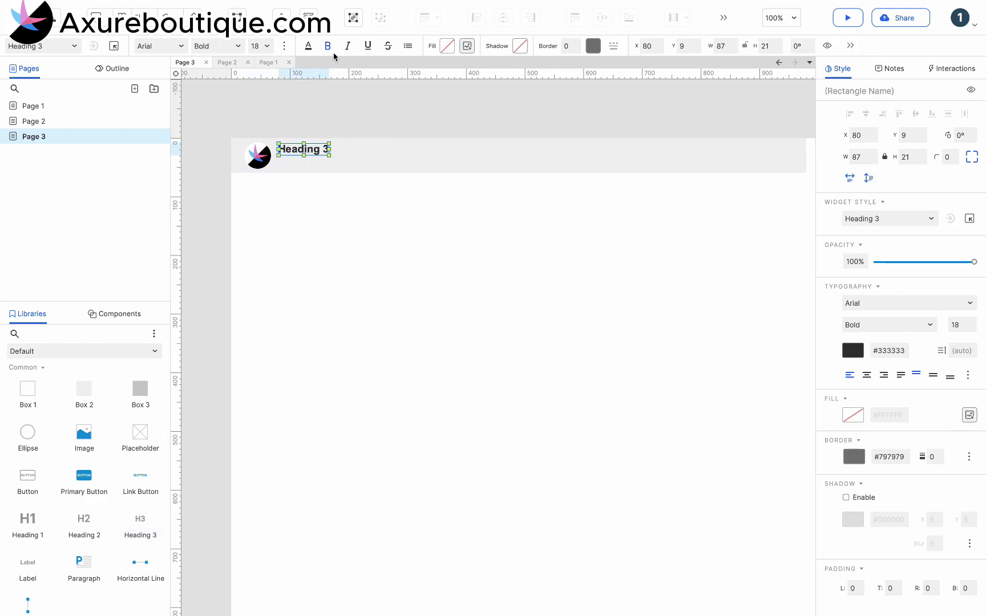
left_click(327, 47)
double_click(295, 151)
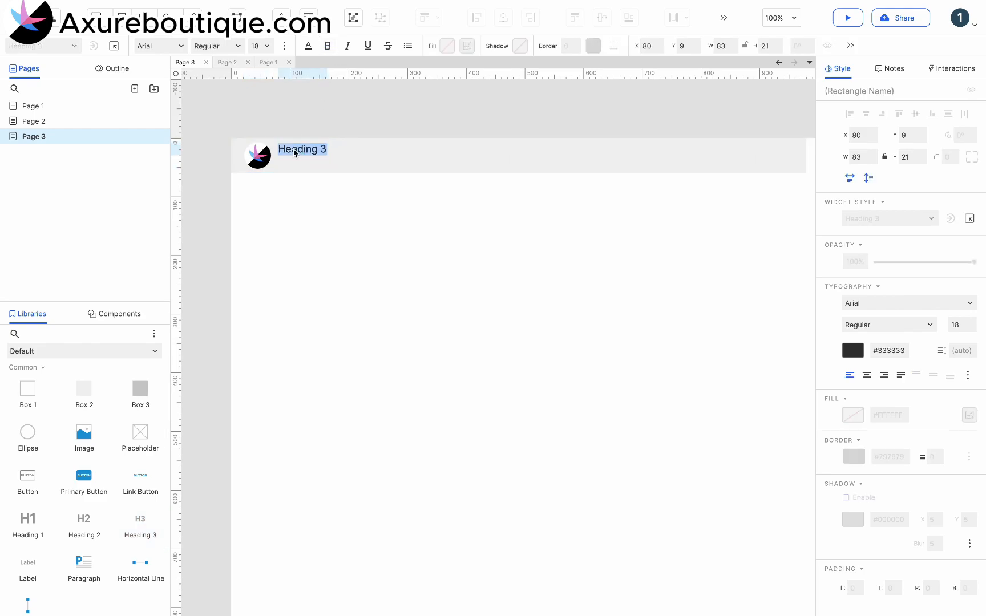
type("Axureboutique.com")
left_click(319, 205)
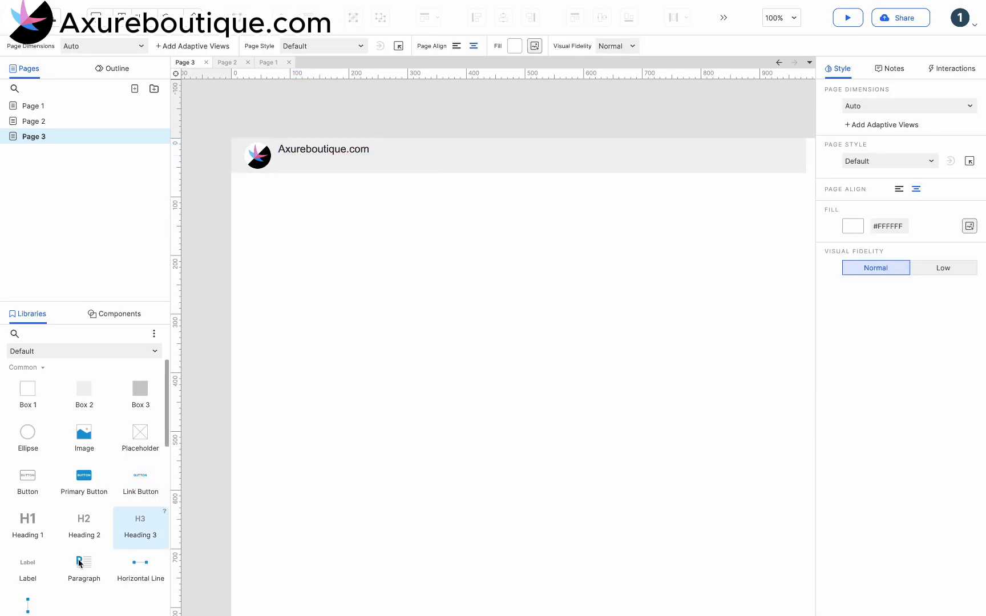
Add a label under the site name with the slogan "Axure Libraries, Templates, UX/CX Trainings"
left_click_drag(20, 584, 280, 159)
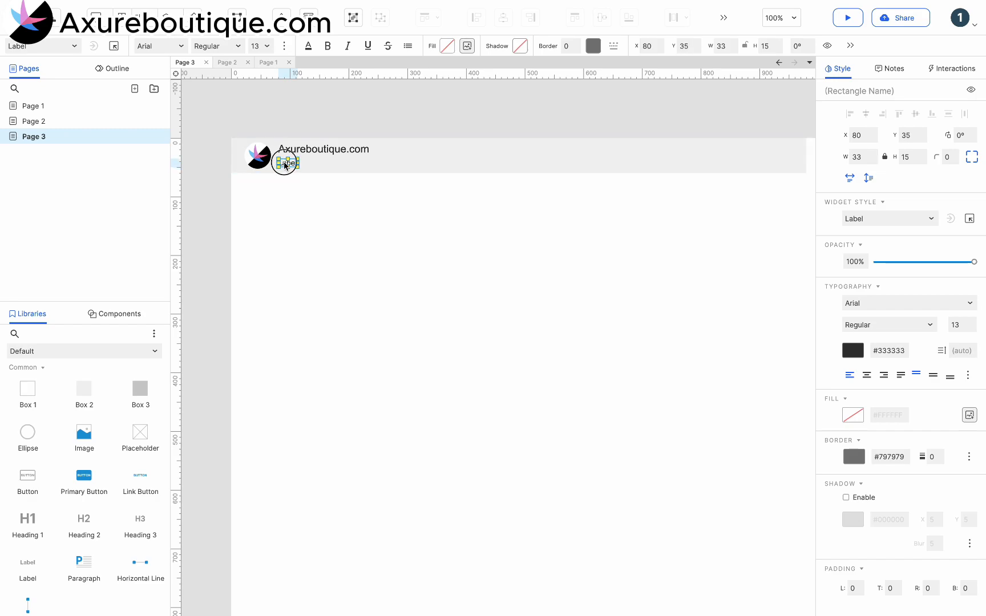
double_click(285, 166)
type("Axure Librari")
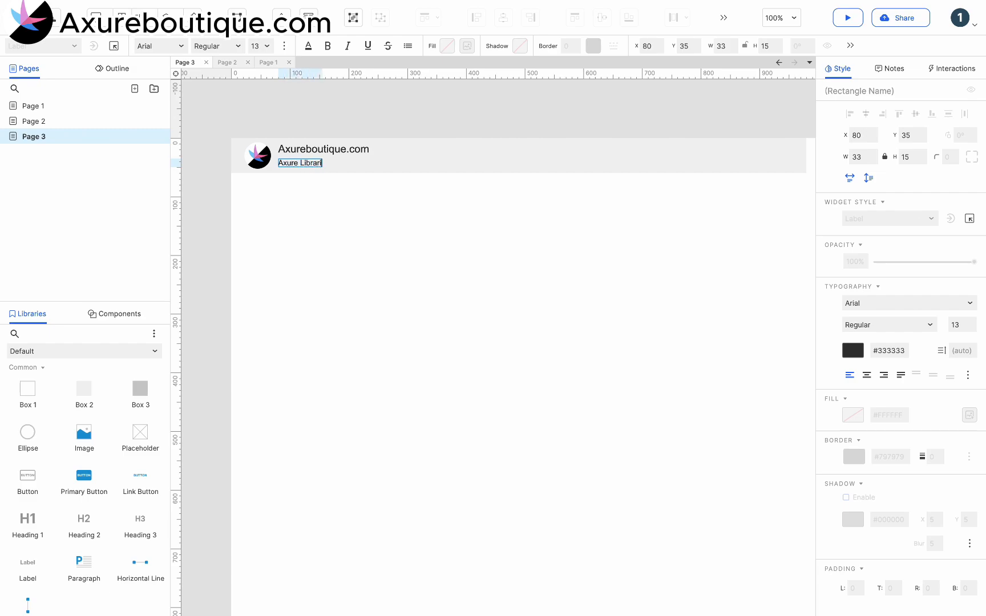
type("es, Templates,")
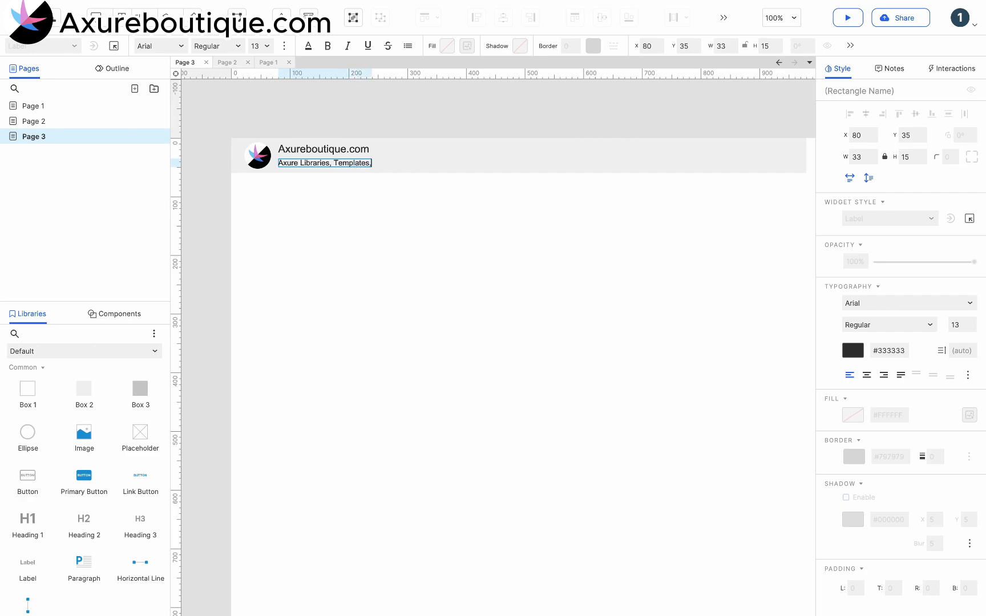
type(" UX/CX Trainin")
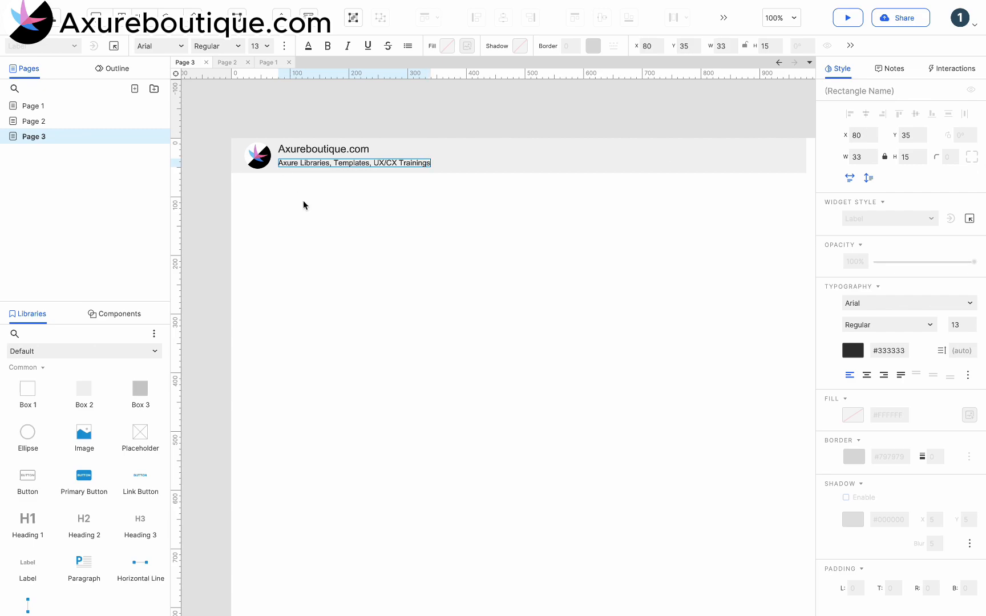
type("gs")
left_click(344, 253)
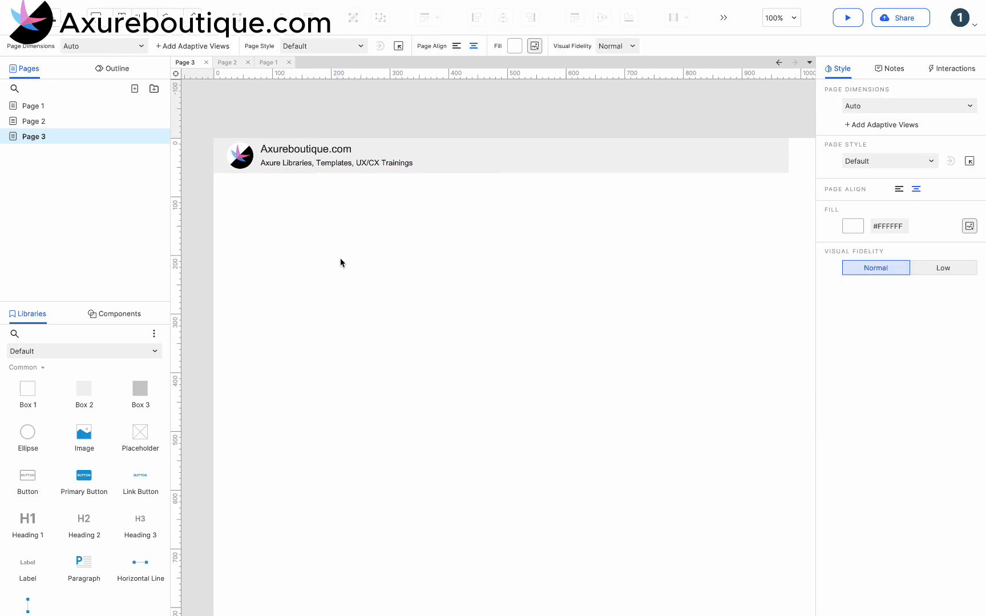
Place an image widget about 40 × 37 at the right end of the top bar
scroll(148, 402, "down", 1)
left_click_drag(84, 374, 579, 142)
left_click_drag(581, 236, 763, 156)
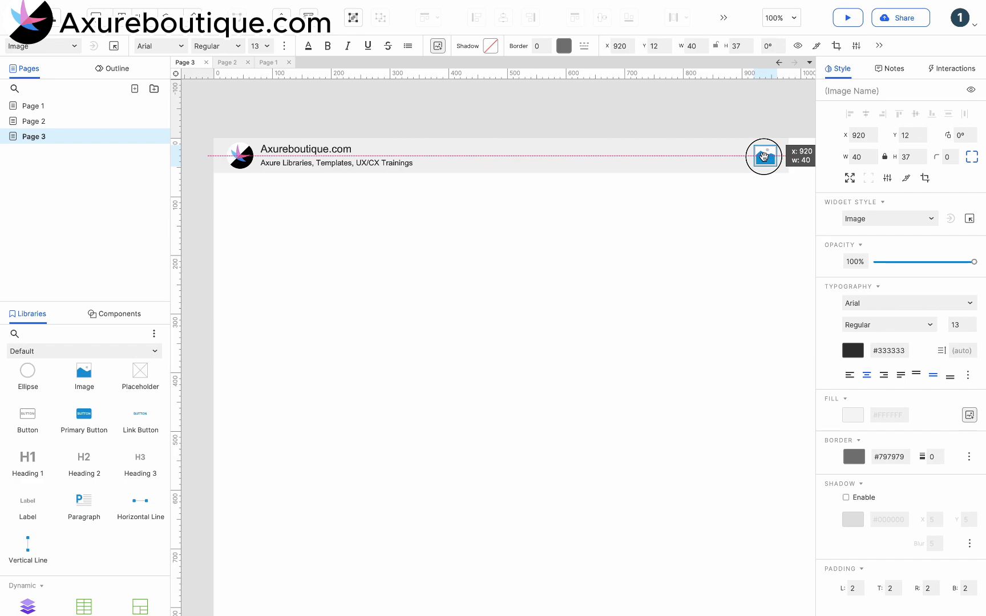
Load 12.png into the right-end image as the user avatar
double_click(763, 156)
left_click(418, 137)
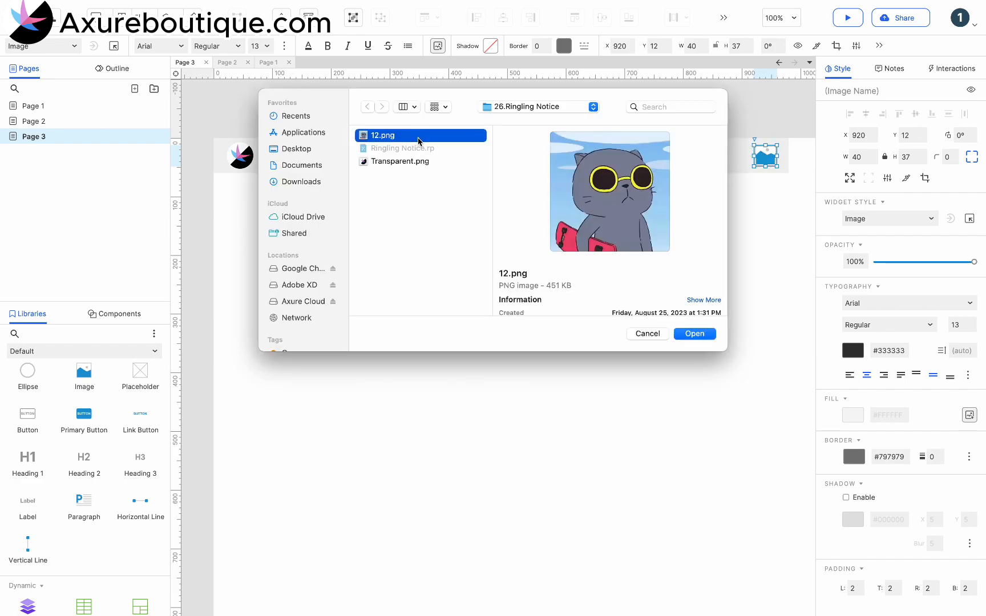
double_click(419, 138)
left_click(591, 208)
left_click(765, 157)
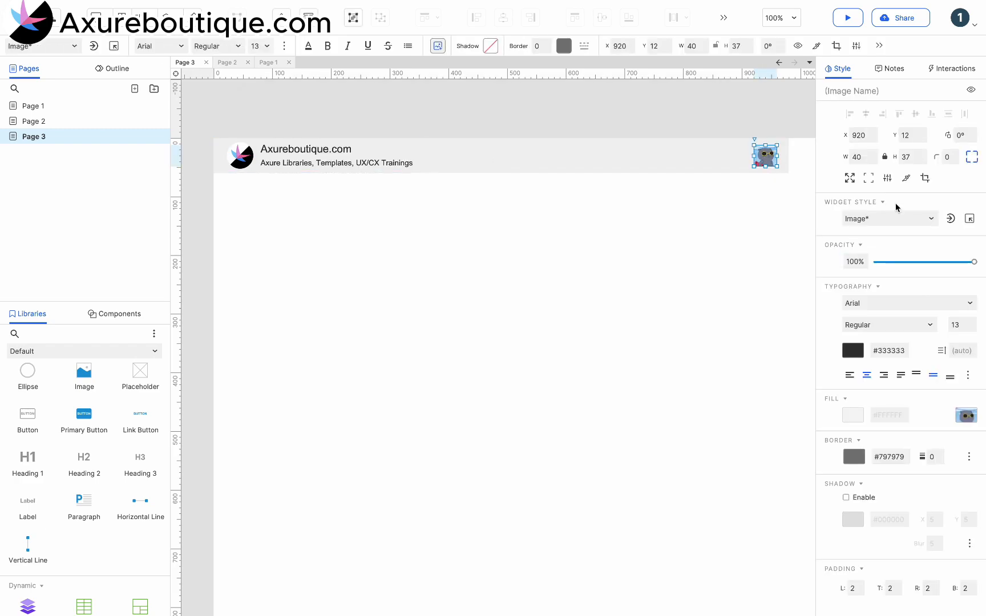
left_click(705, 222)
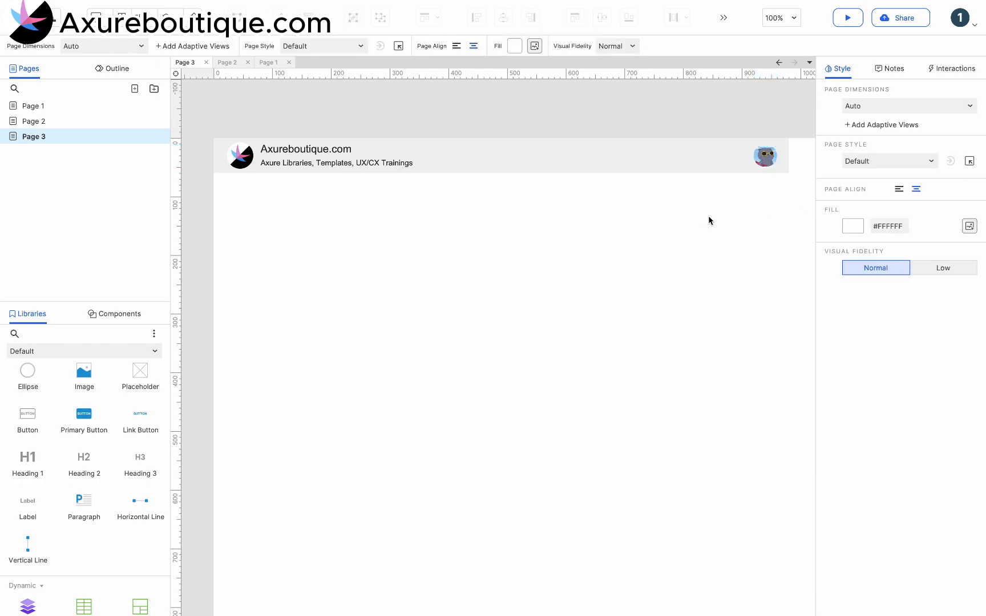
Switch to the Icons library, search for bell, and place the bell icon left of the avatar
left_click(88, 350)
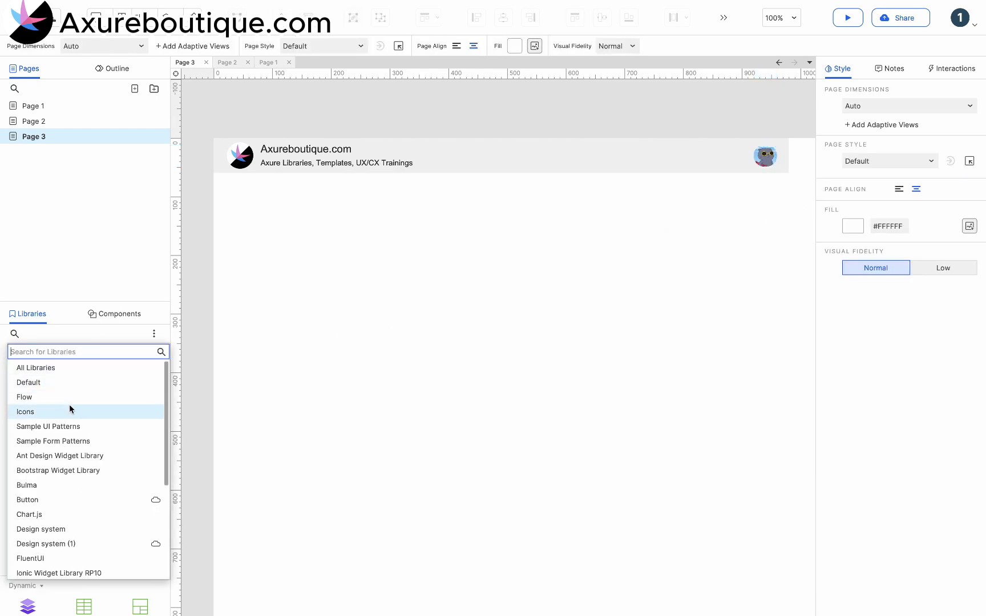
left_click(68, 411)
left_click(66, 352)
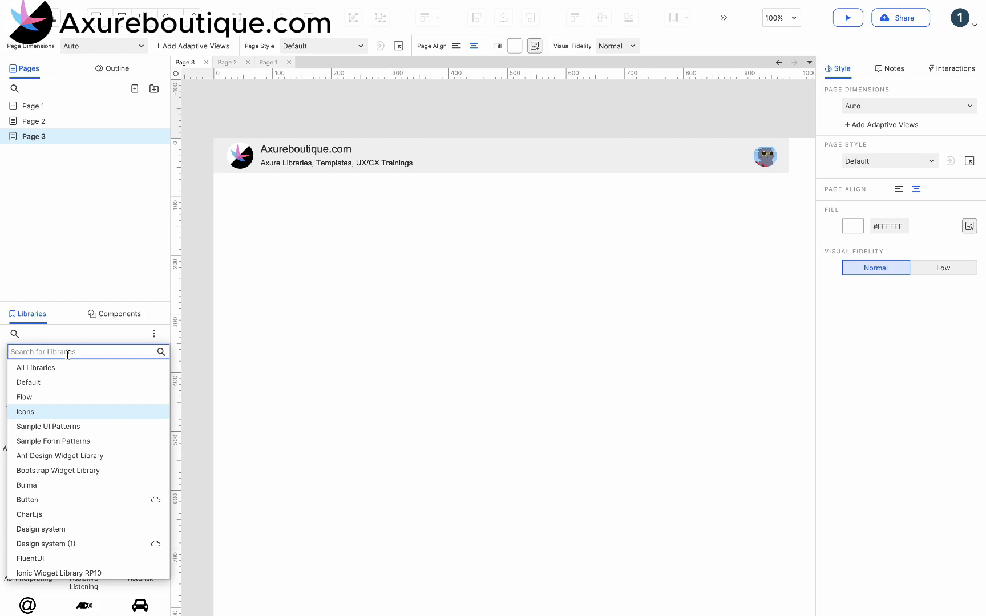
type("bal")
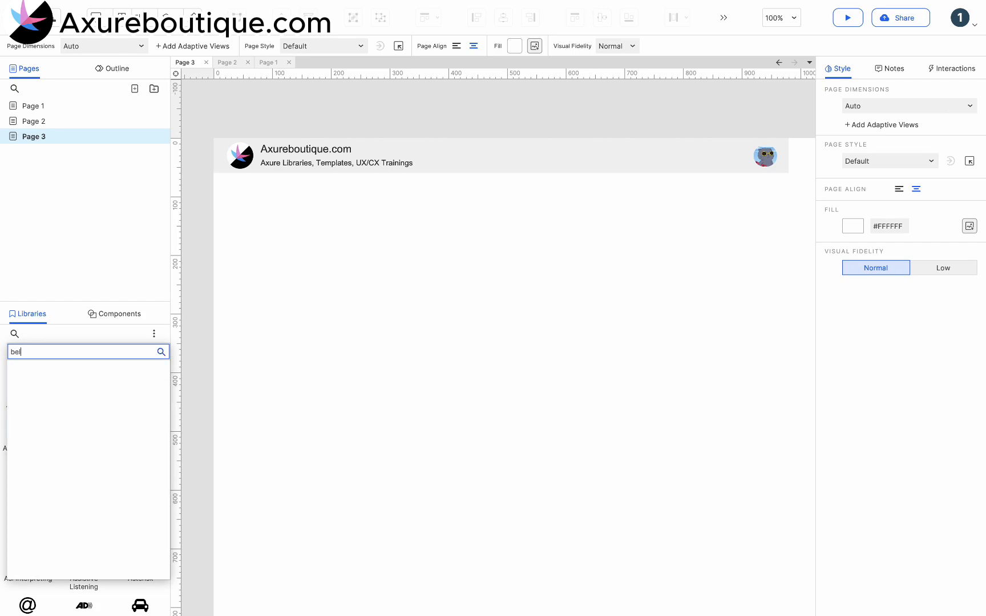
key("BackSpace")
key("BackSpace")
key("BackSpace")
left_click(55, 413)
left_click(37, 334)
type("bell")
left_click_drag(31, 392, 735, 159)
Search the icons for "sea" and place the Search icon left of the bell
double_click(33, 334)
type("sea")
left_click_drag(28, 390, 711, 163)
Select both icons and set their fill to gray #7F7F7F
left_click(736, 157, "shift")
left_click(445, 46)
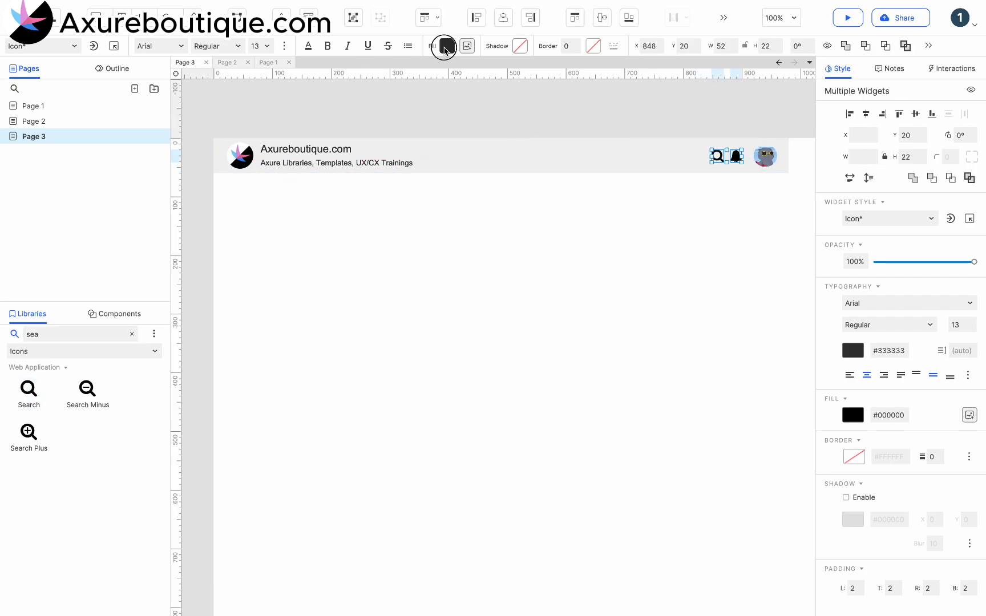
left_click(500, 137)
left_click(619, 194)
left_click(717, 157)
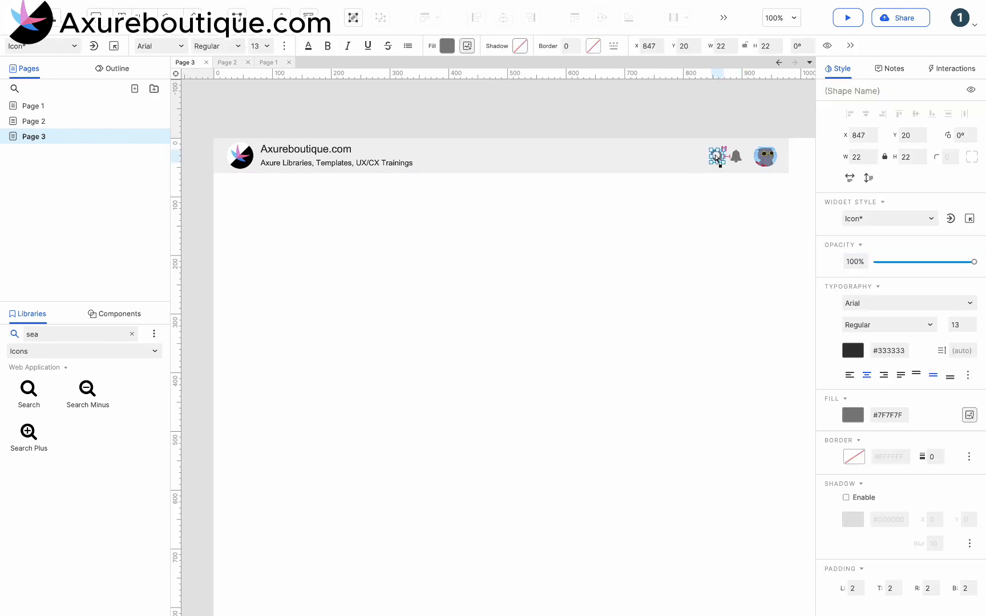
left_click(698, 200)
Clear the library search and switch back to the Default library
double_click(68, 333)
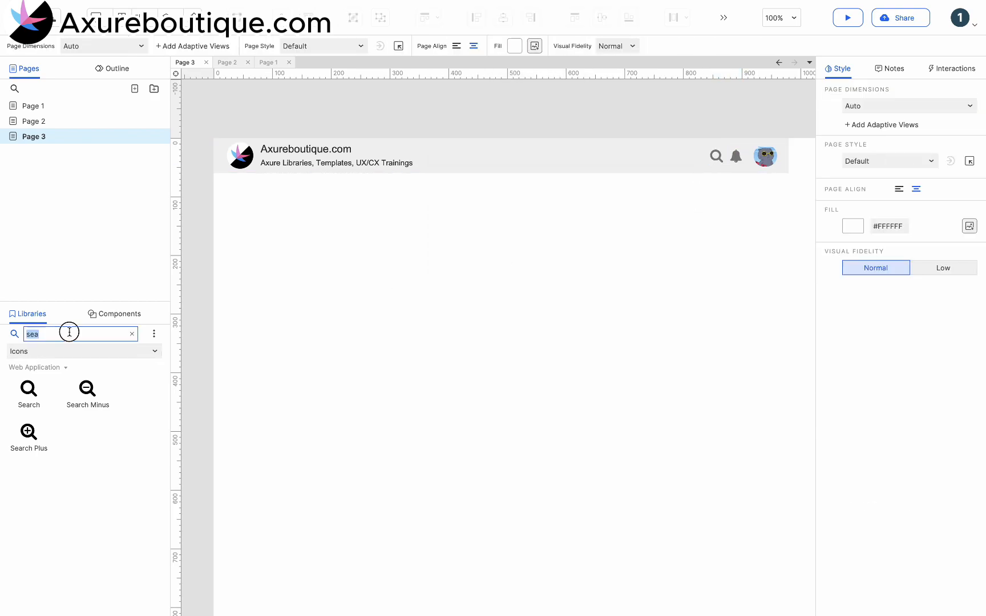
key("BackSpace")
left_click(32, 352)
left_click(33, 380)
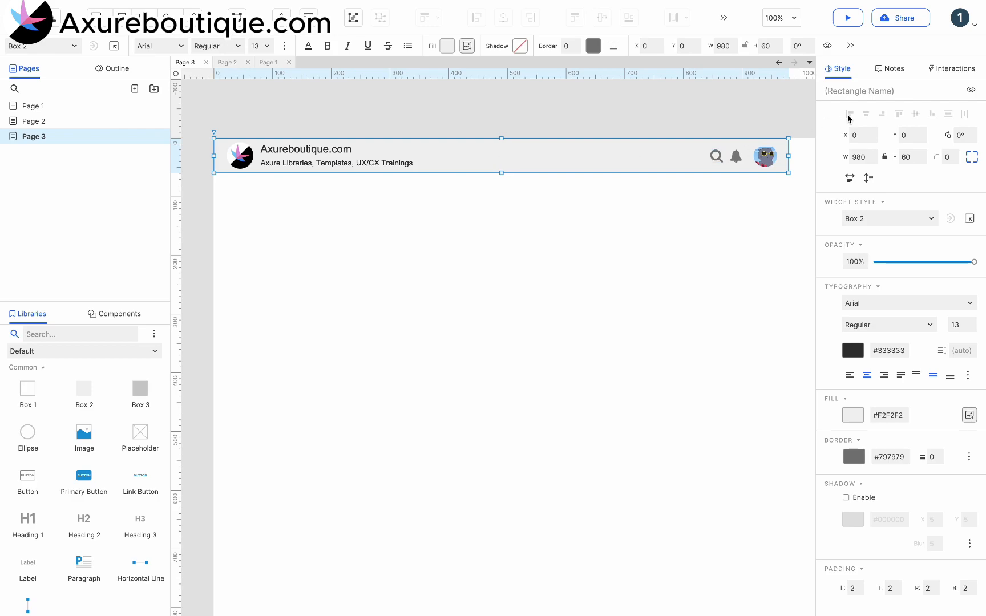
Add a Page Loaded interaction to the page
left_click(767, 197)
left_click(952, 69)
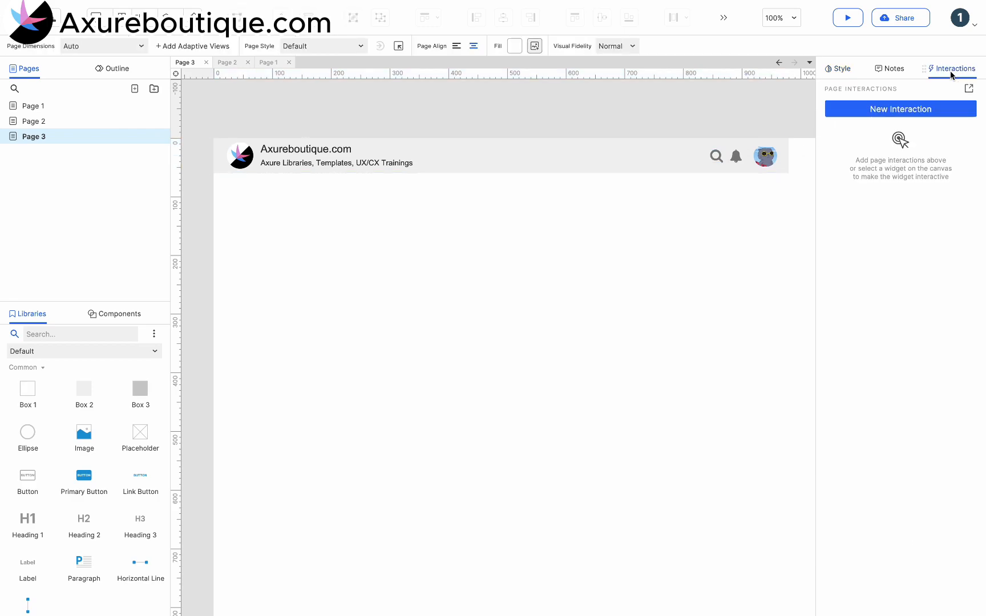
left_click(898, 108)
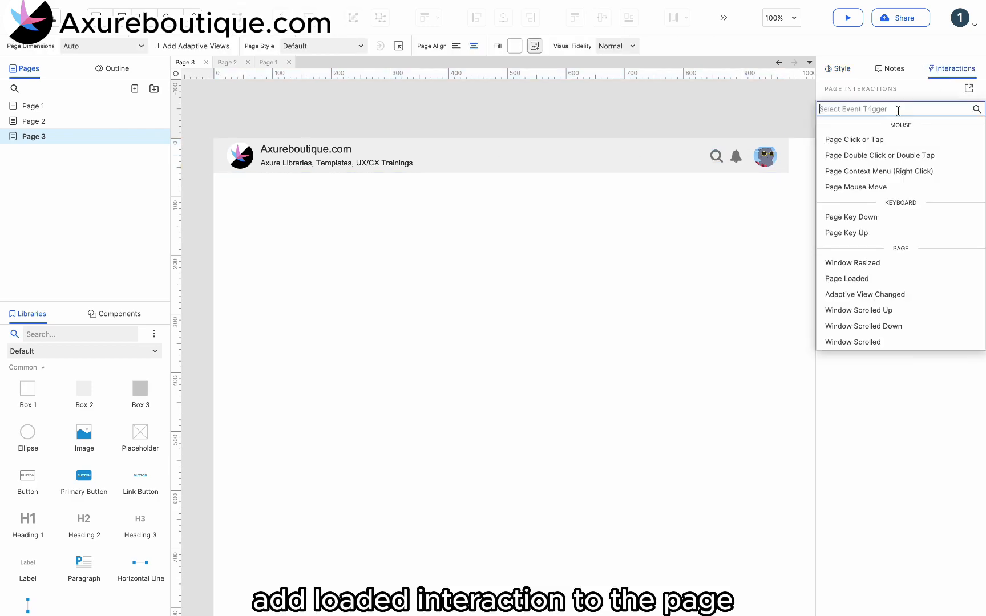
left_click(858, 279)
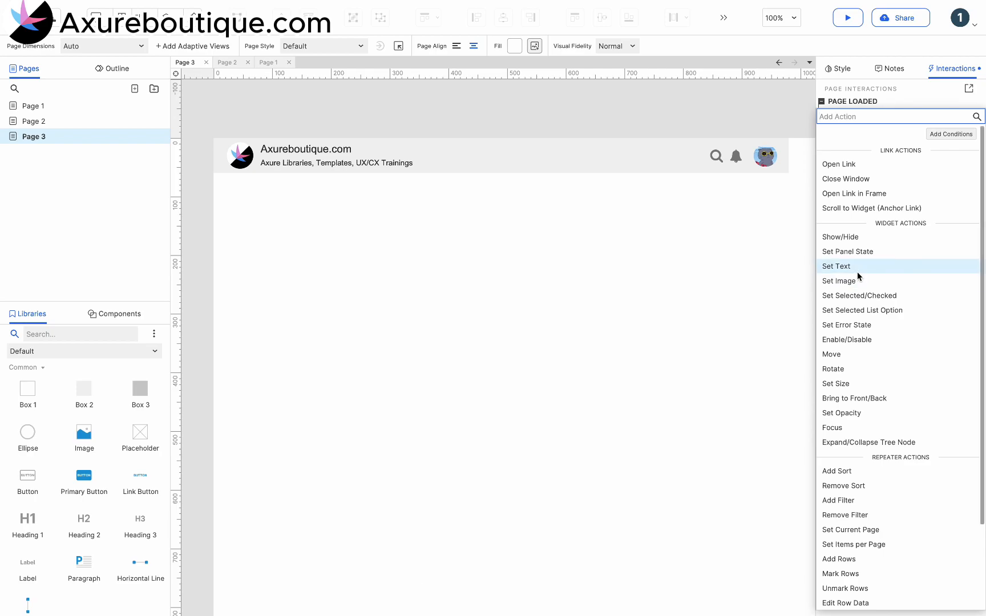
Add a Rotate action turning the bell shape clockwise by 30° with a linear 100 ms animation
left_click(849, 369)
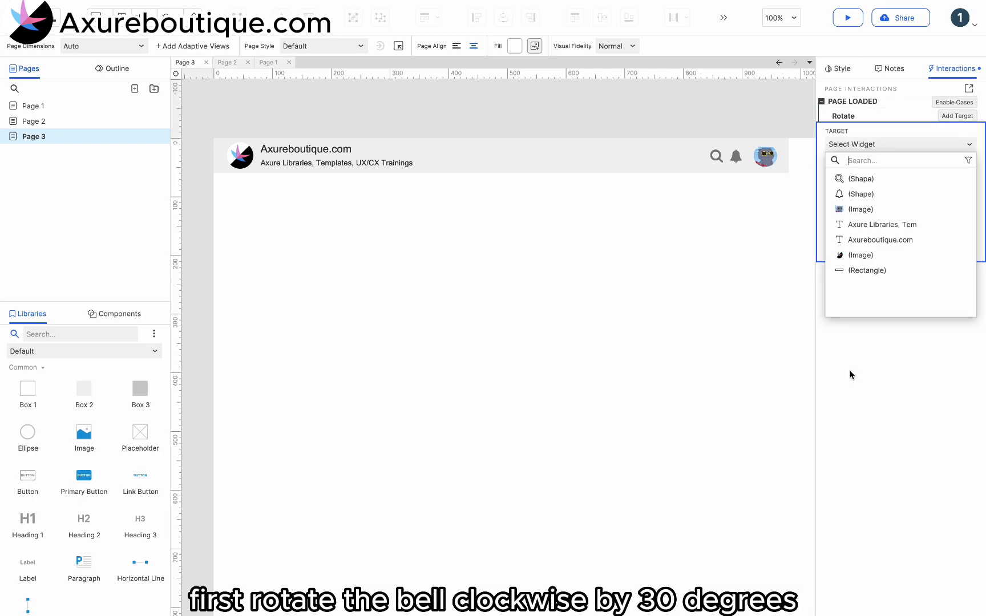
left_click(874, 195)
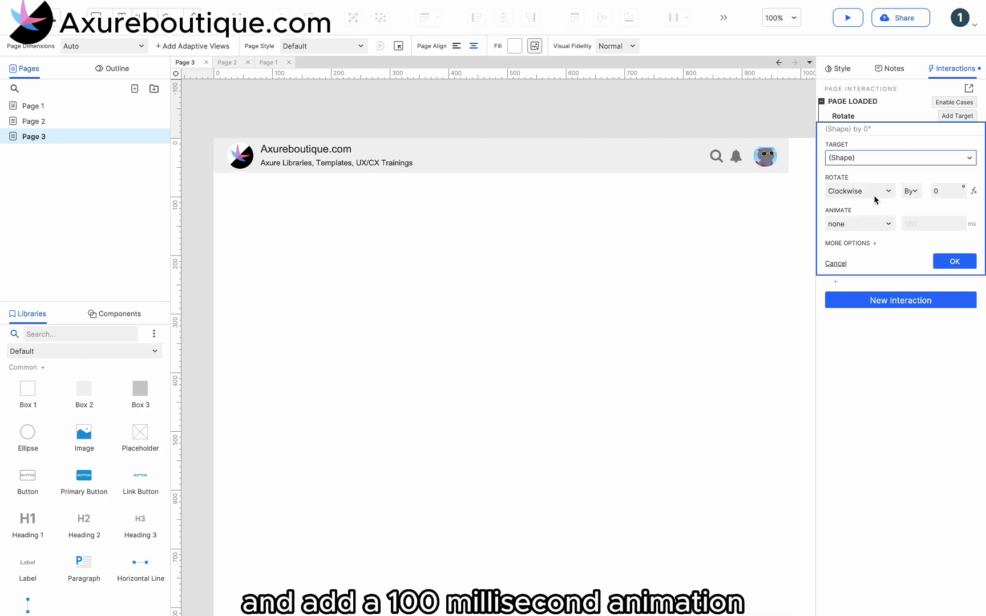
left_click(936, 190)
type("3")
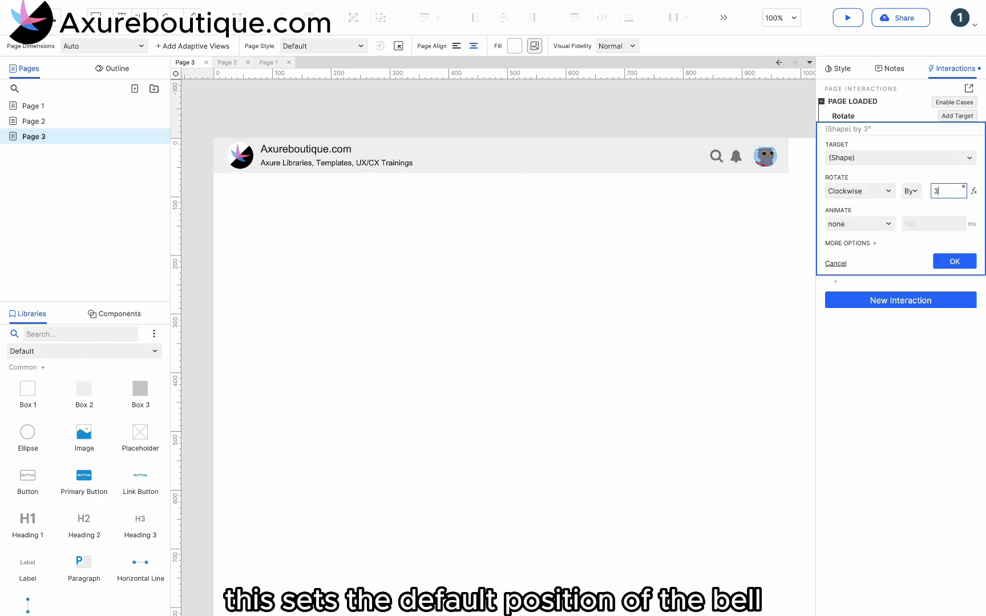
left_click(879, 223)
left_click(879, 265)
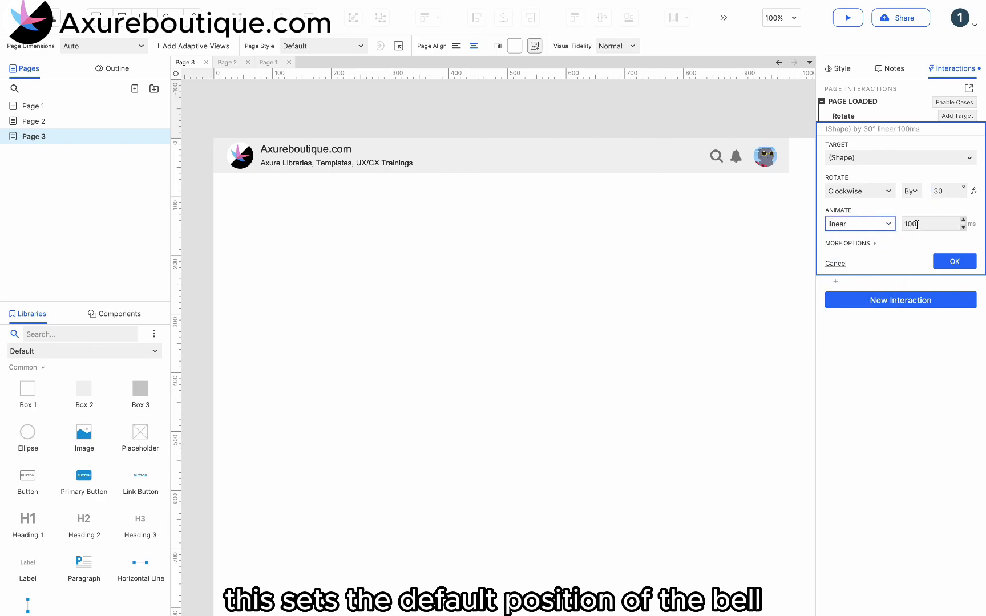
left_click(955, 262)
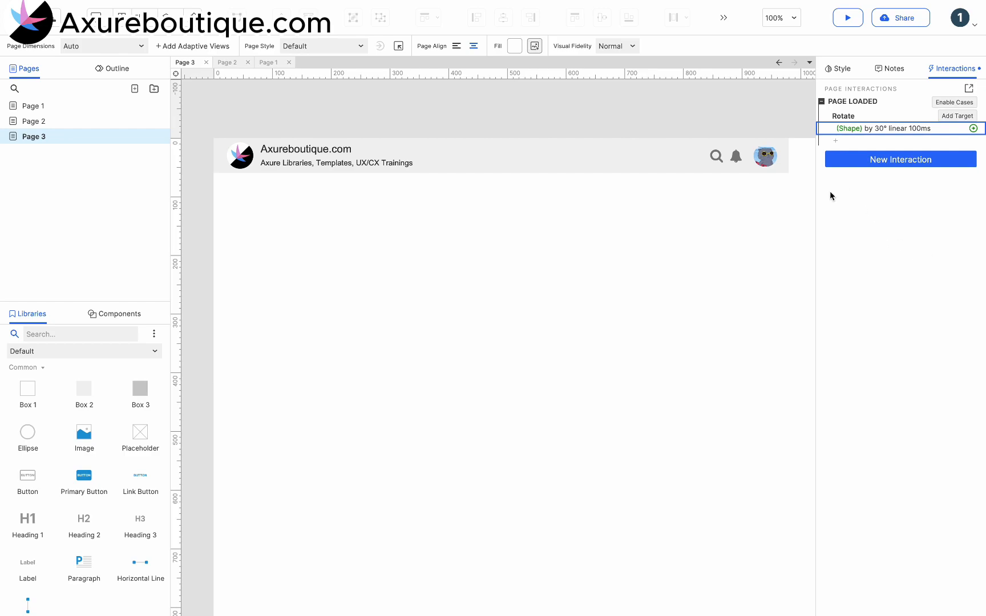
Give the bell a Loaded interaction with a Rotate action targeting the bell itself
left_click(734, 157)
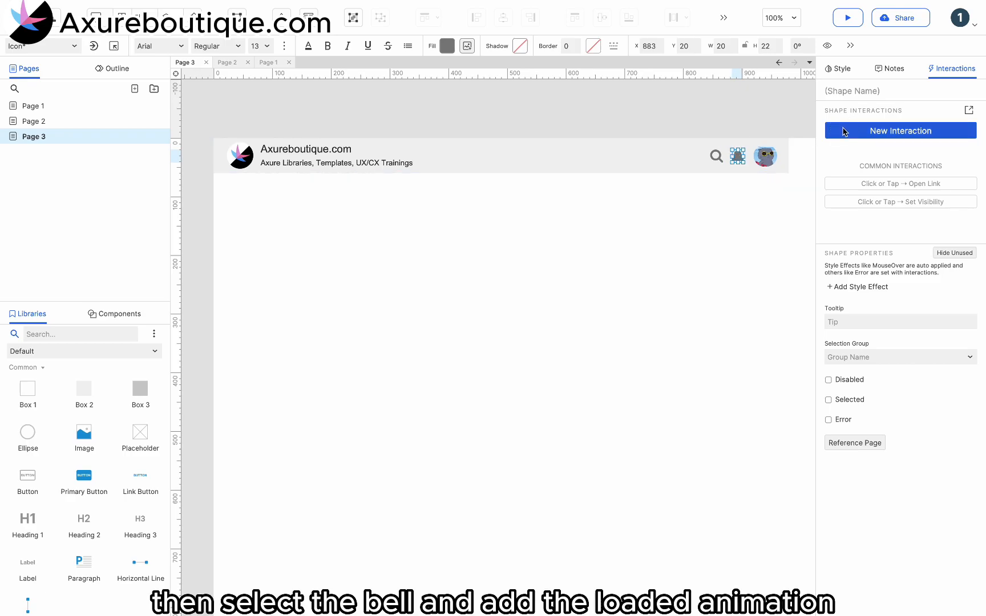
left_click(839, 131)
left_click(837, 568)
left_click(838, 387)
left_click(870, 199)
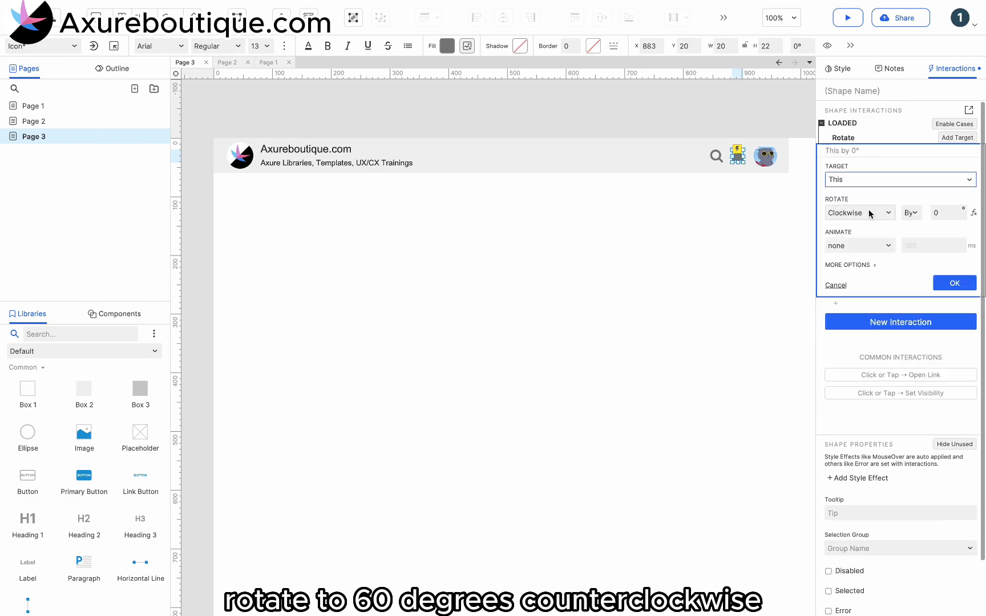
Set the bell's Rotate action to turn counterclockwise by 60° with a linear 100 ms animation
left_click(870, 214)
left_click(856, 248)
left_click(938, 215)
left_click(937, 215)
type("60")
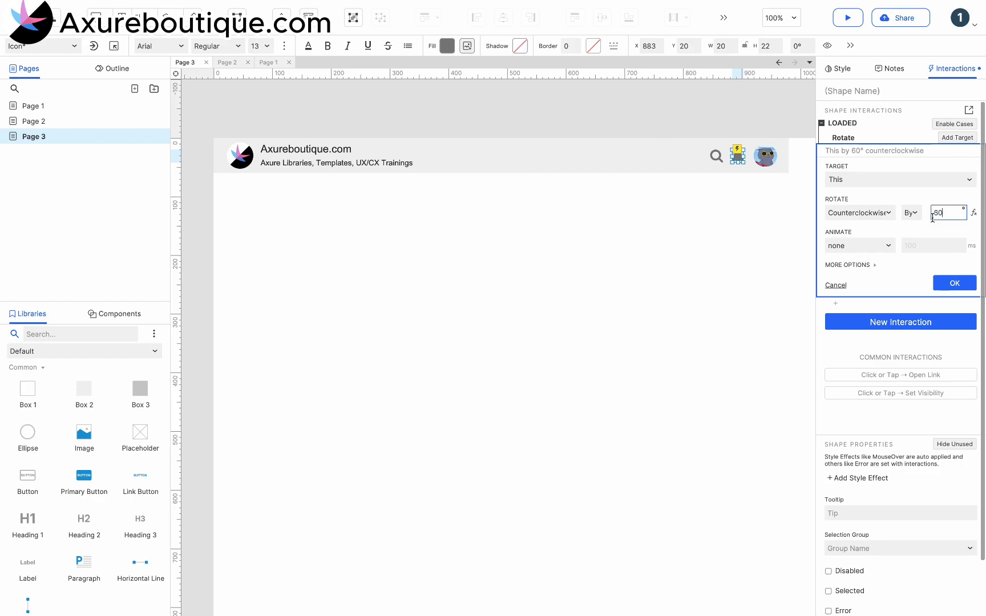
left_click(878, 246)
left_click(858, 291)
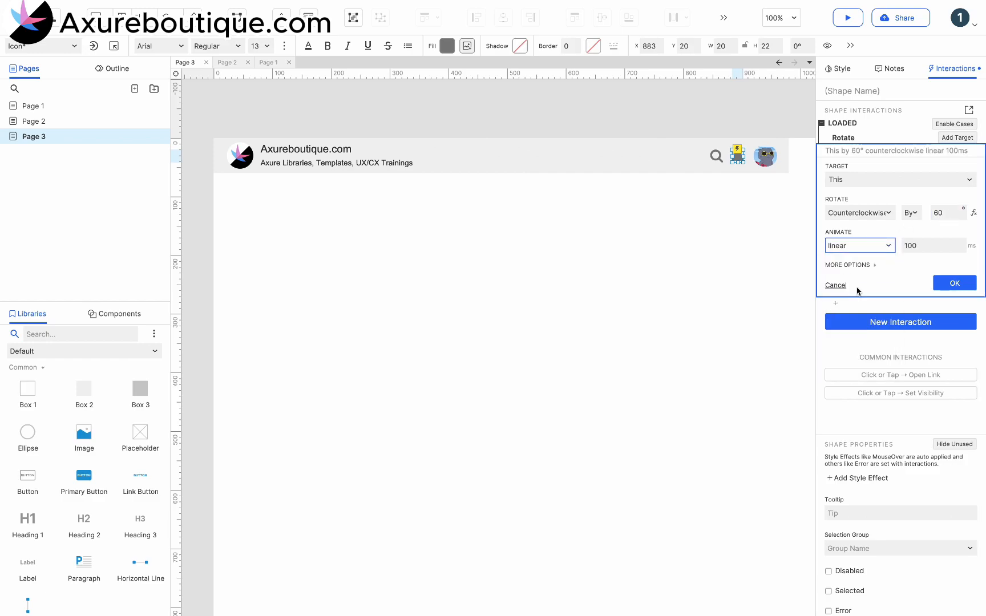
left_click(955, 283)
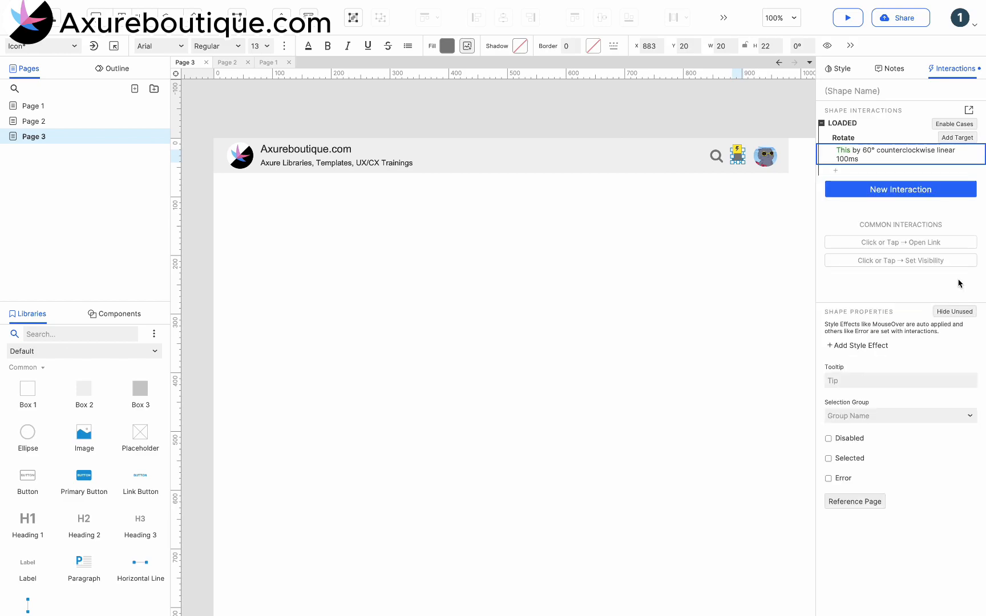
Add a Wait action of 100 ms after the rotation
left_click(840, 173)
scroll(873, 336, "down", 5)
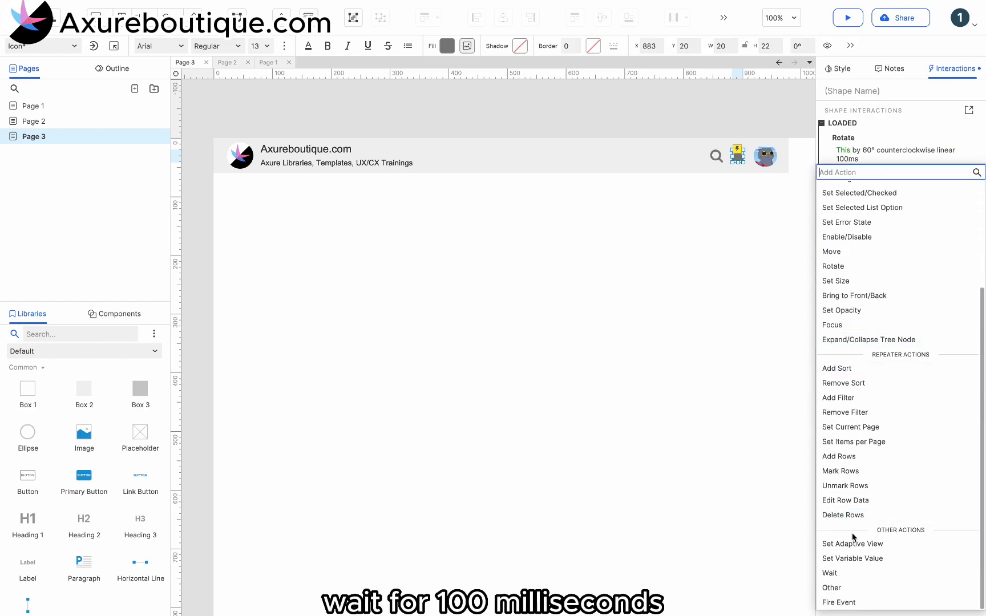
left_click(845, 577)
double_click(856, 215)
type("100")
left_click(954, 238)
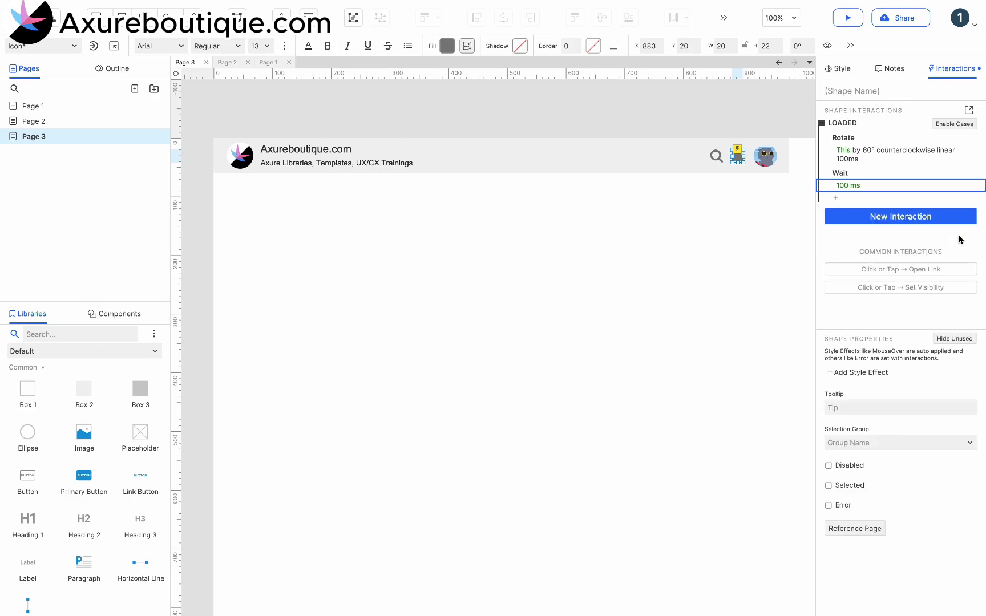
Duplicate the Rotate action after the Wait and change its direction to clockwise by 60°
left_click(863, 140)
key("ctrl+c")
left_click(860, 167)
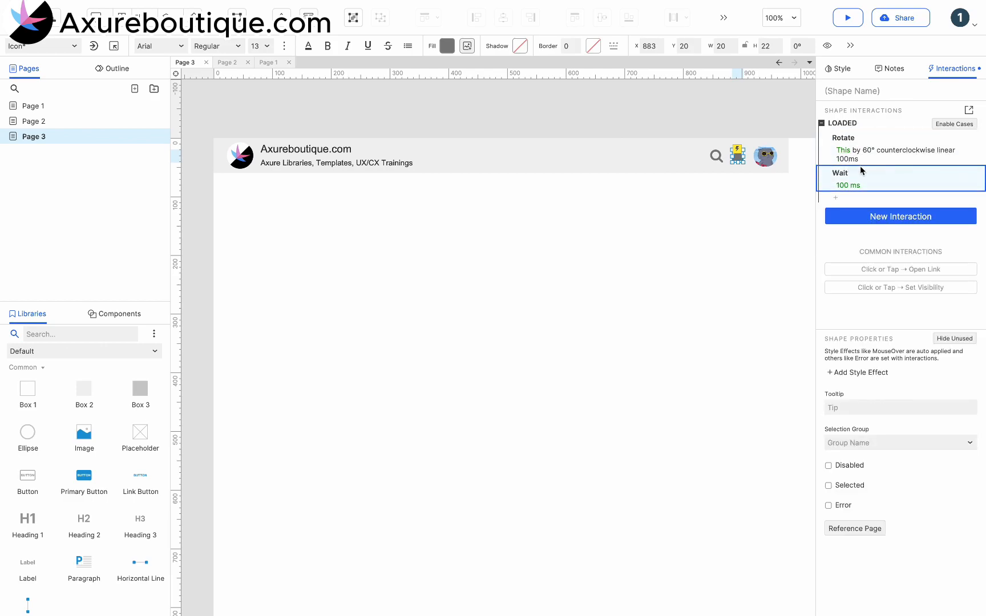
key("ctrl+v")
left_click(863, 215)
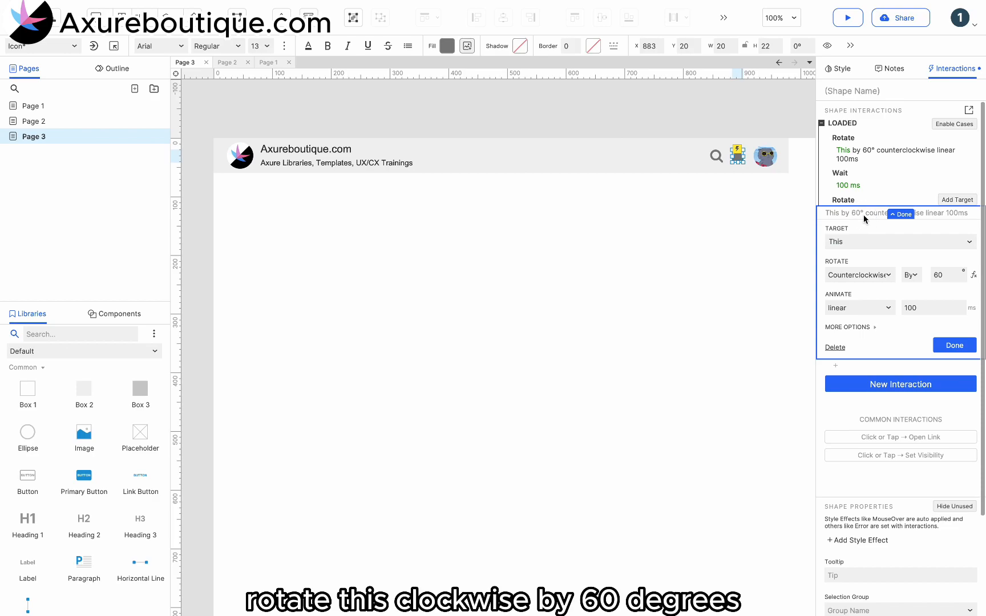
left_click(856, 275)
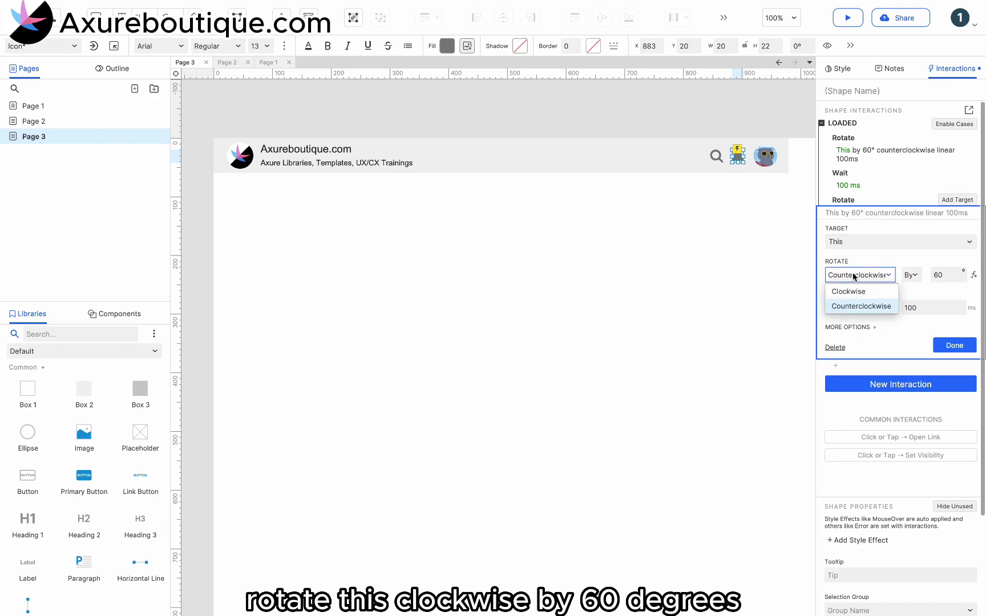
left_click(854, 292)
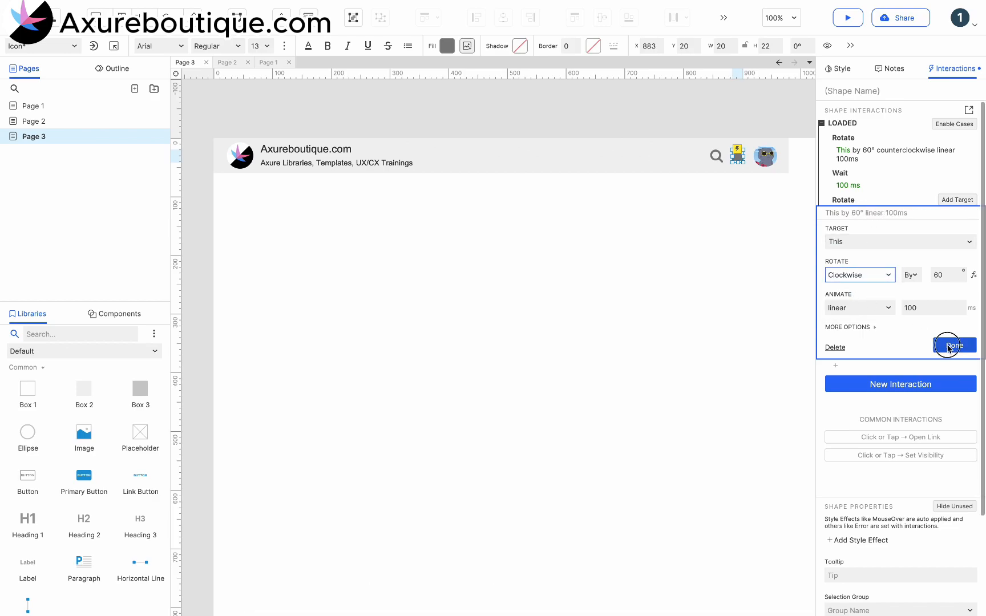
left_click(949, 347)
Duplicate the Wait action and append the copy after the second rotation
left_click(846, 177)
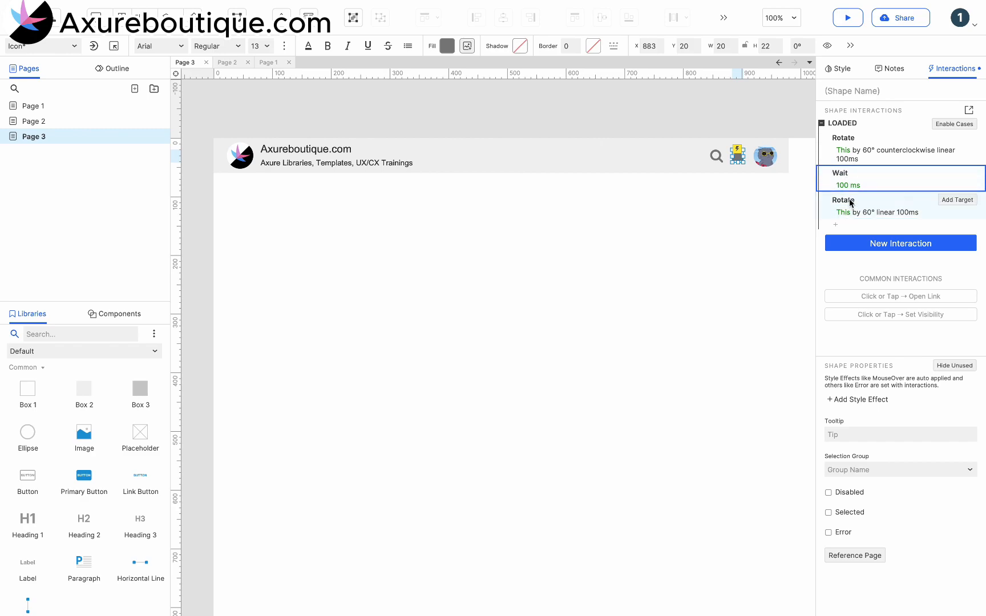
key("ctrl+c")
key("ctrl+v")
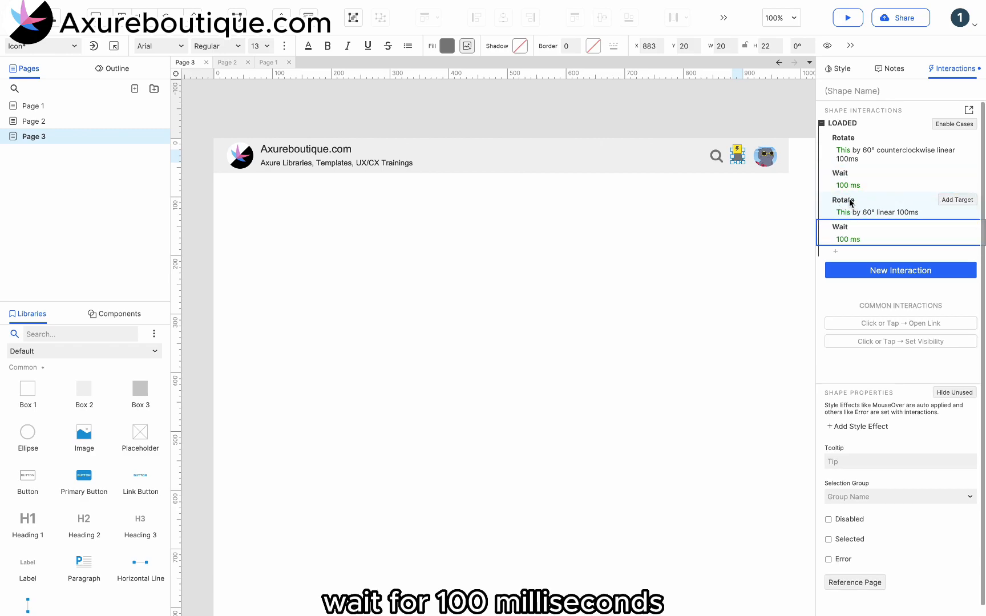
Add a Fire Event action targeting the bell itself that fires its Loaded event, repeating the loop
left_click(835, 251)
scroll(858, 348, "down", 1)
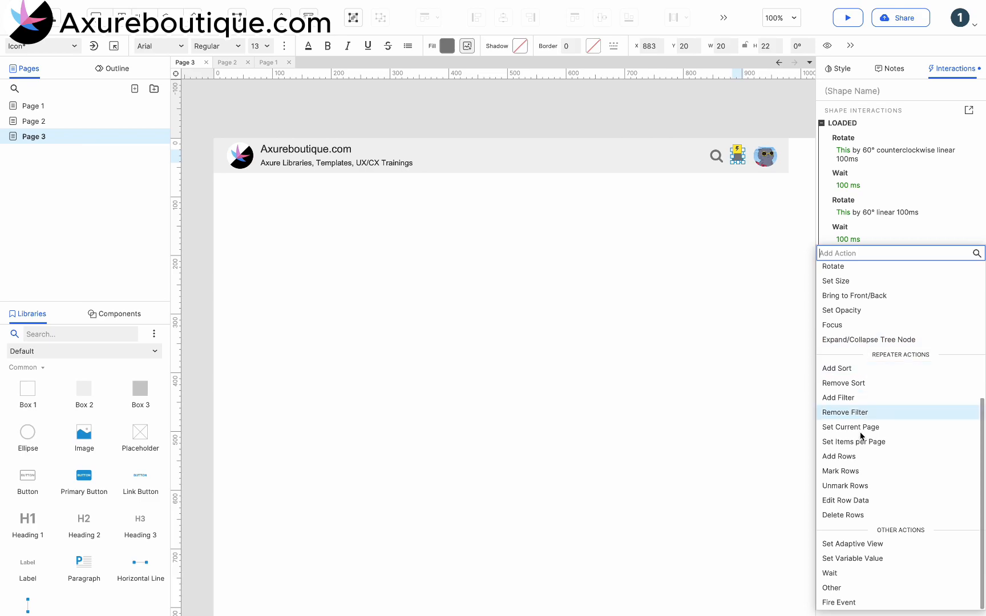
left_click(839, 599)
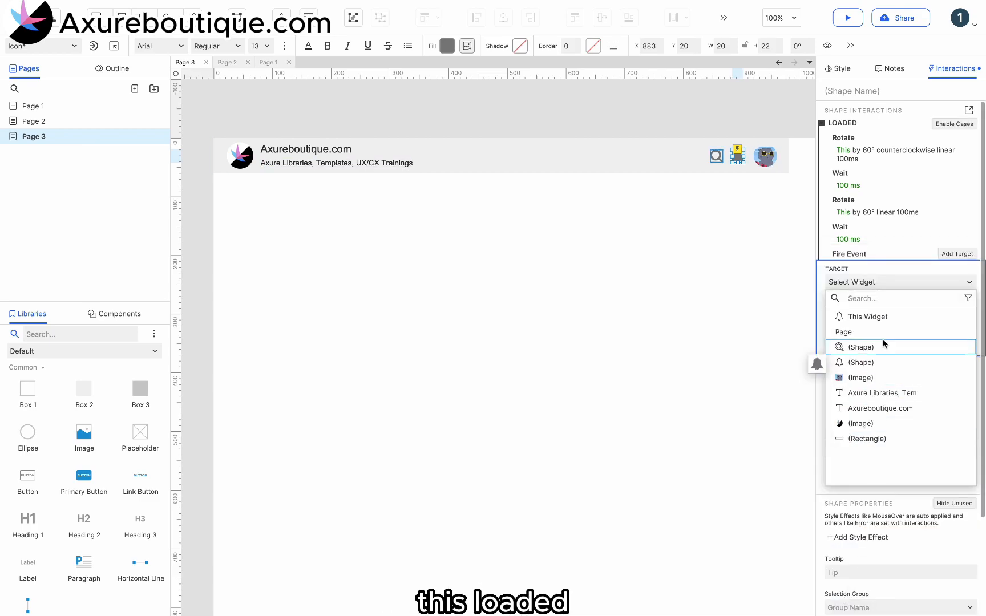
left_click(880, 318)
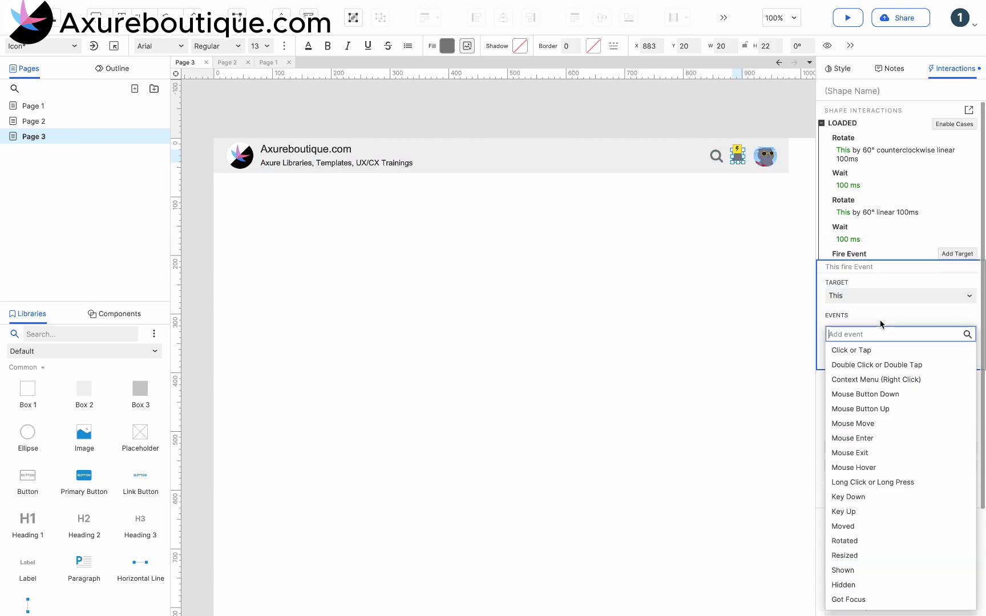
scroll(875, 487, "down", 2)
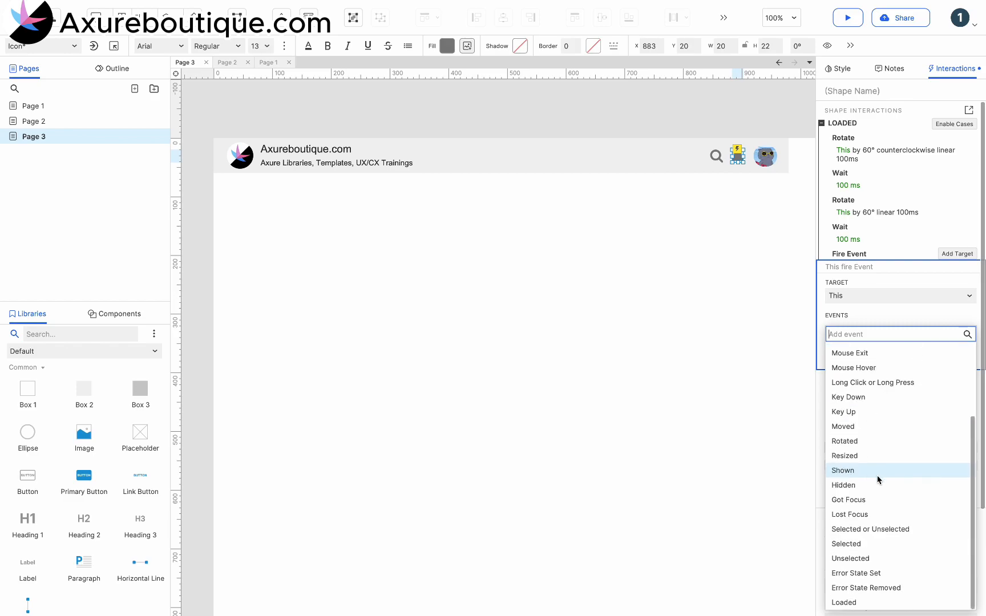
left_click(847, 602)
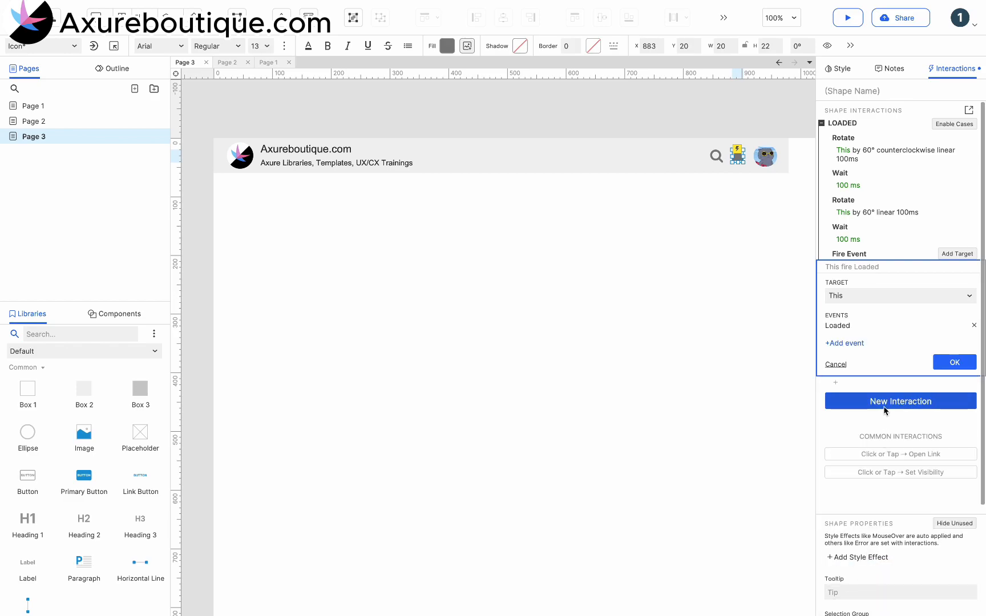
left_click(947, 362)
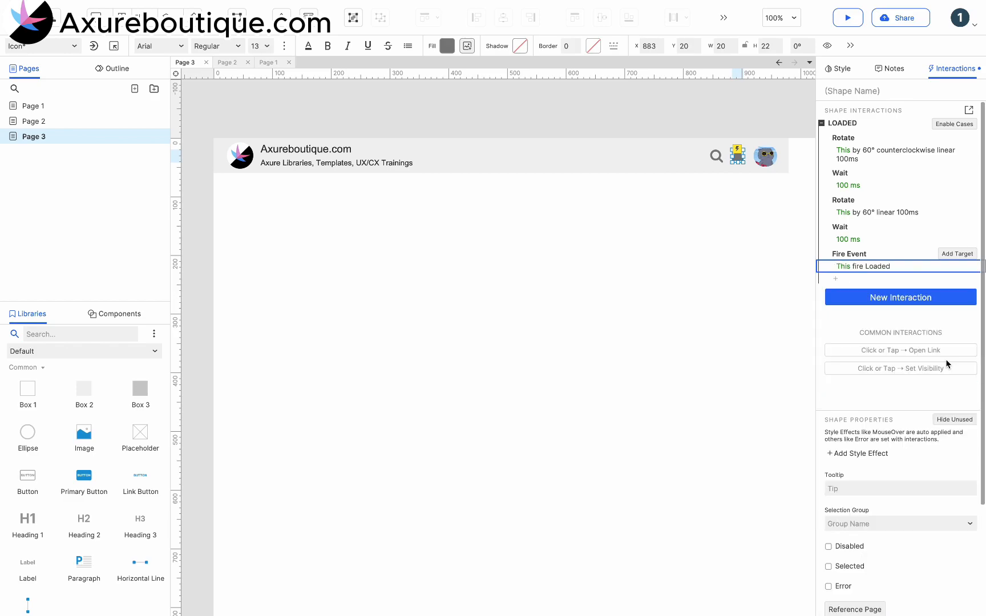
Set the bell's fill colour to orange #F59A23
left_click(447, 46)
left_click(516, 275)
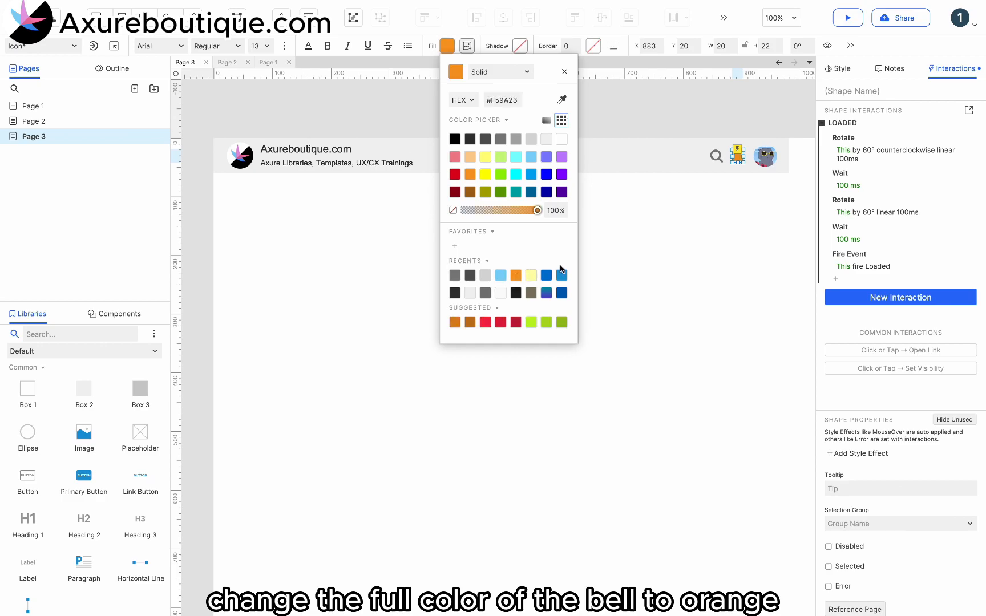
left_click(685, 247)
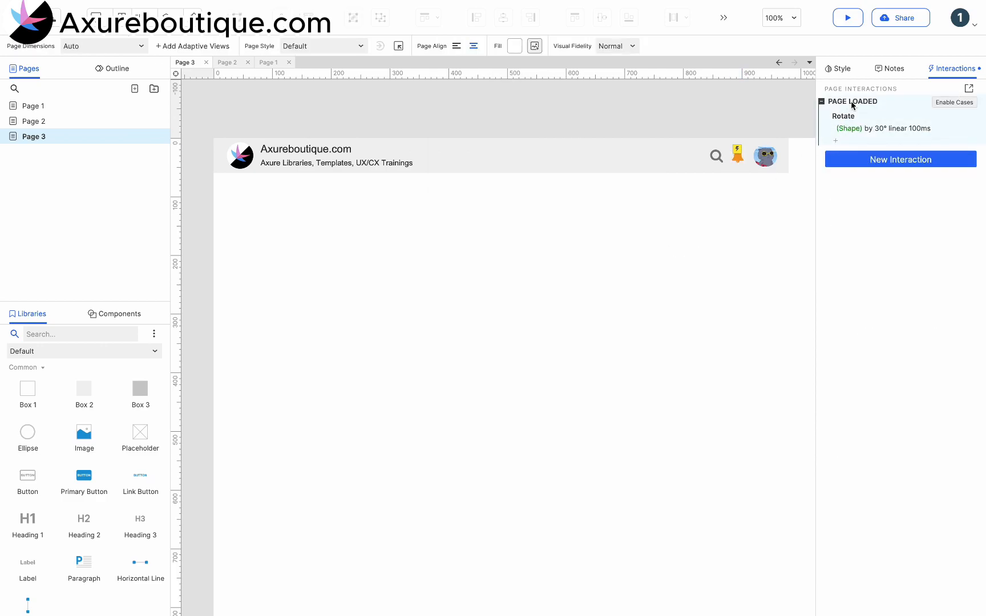